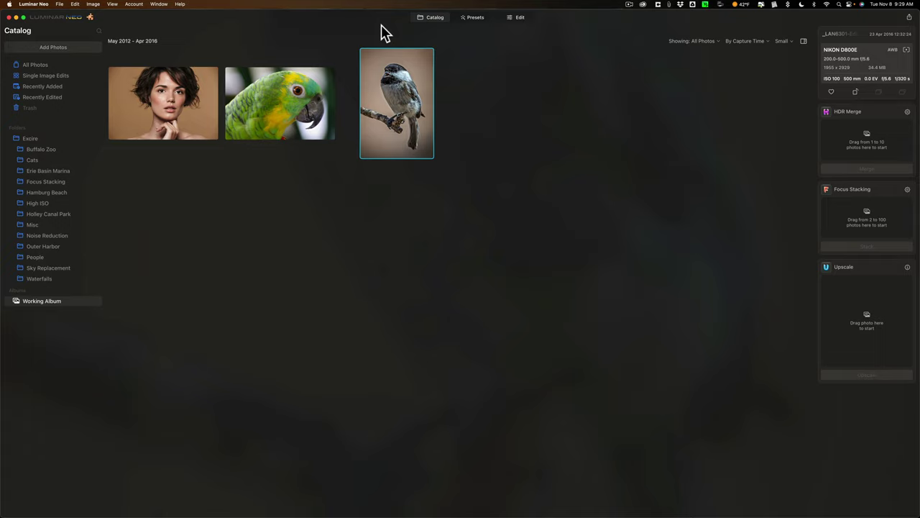
# Step: Open the chickadee photo (NIKON D800E, 500 mm, f/5.6) in single-image view
pyautogui.doubleClick(399, 88)
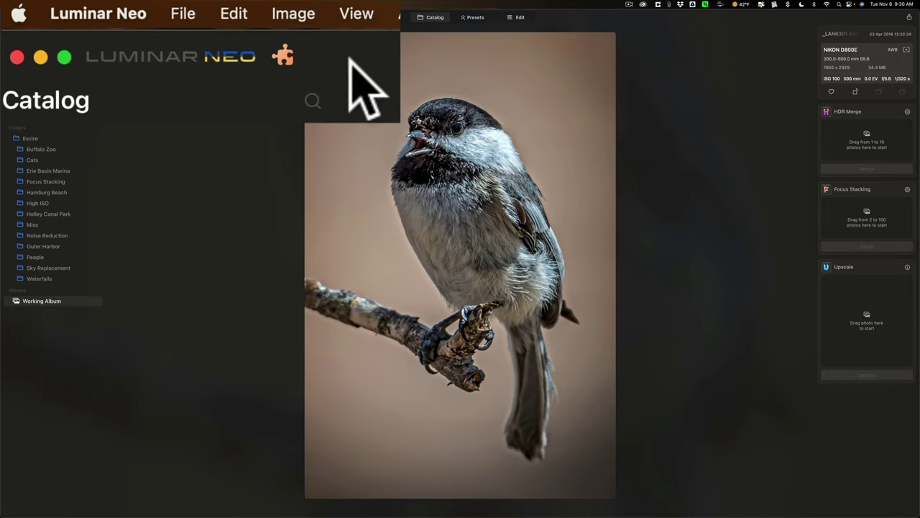
pyautogui.click(90, 16)
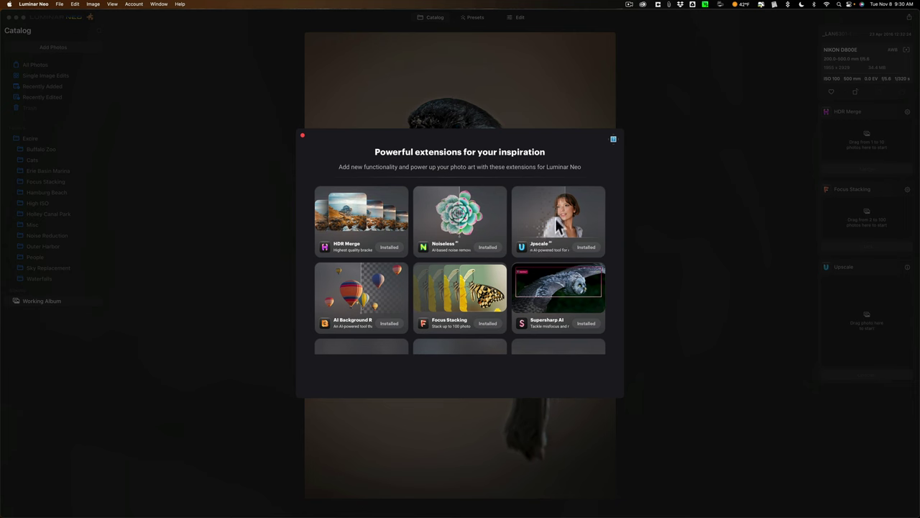
pyautogui.click(303, 136)
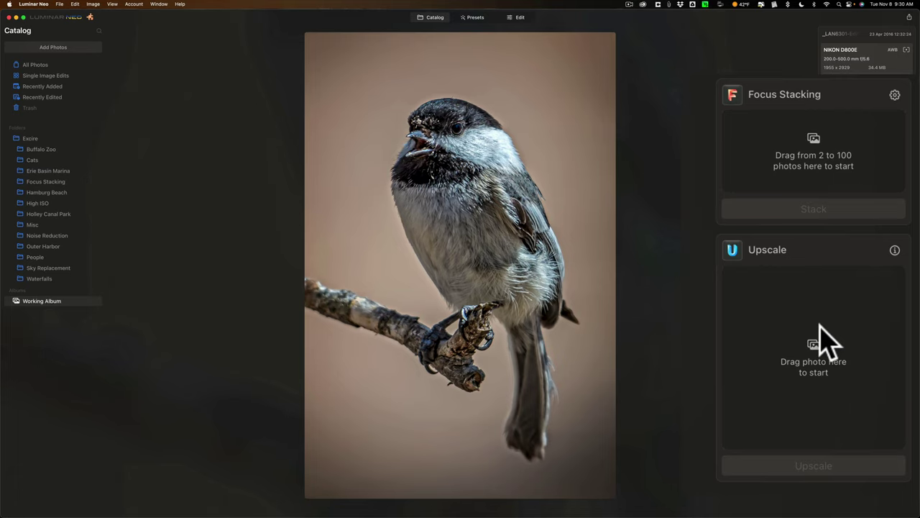
# Step: Load the chickadee photo into Upscale and check its 257x257 px minimum, 32,000 px maximum limits
pyautogui.click(435, 18)
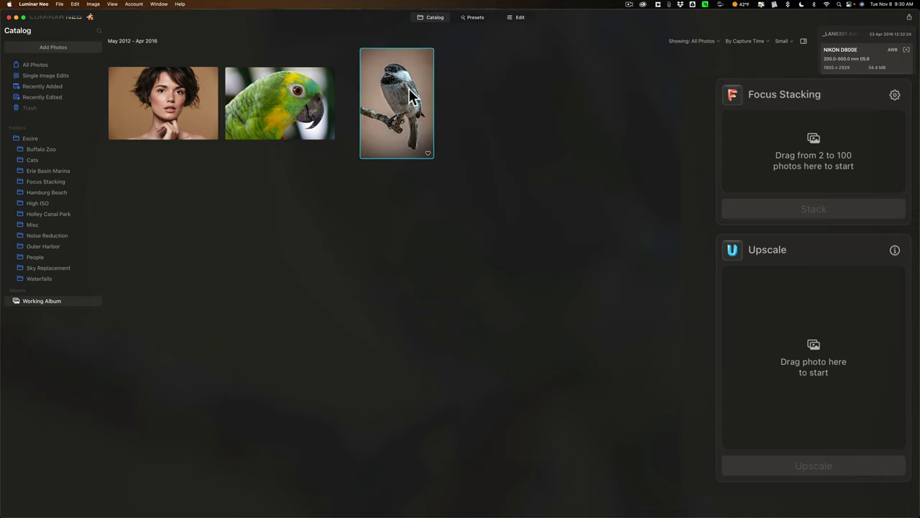
pyautogui.moveTo(409, 90); pyautogui.dragTo(825, 341)
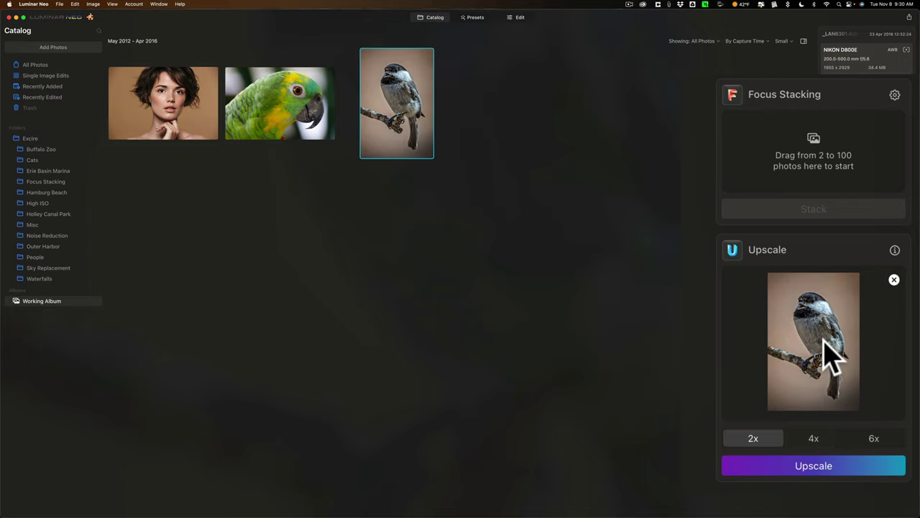
pyautogui.click(894, 250)
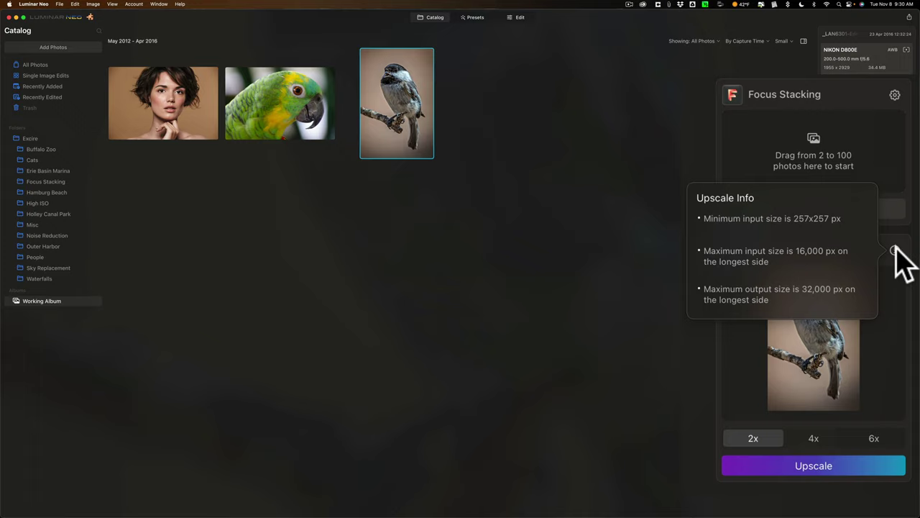
# Step: Upscale the chickadee 4x to a 7820 x 11716, 7.8 MB copy
pyautogui.click(895, 250)
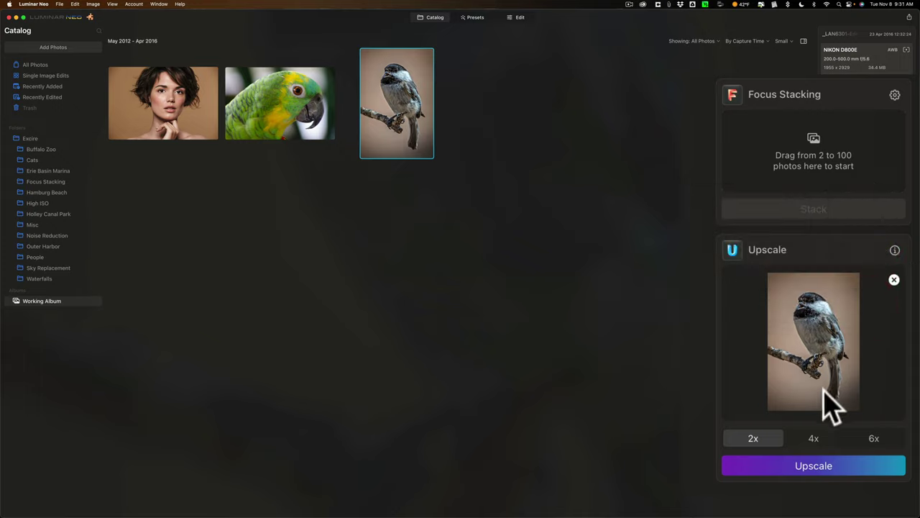
pyautogui.click(813, 438)
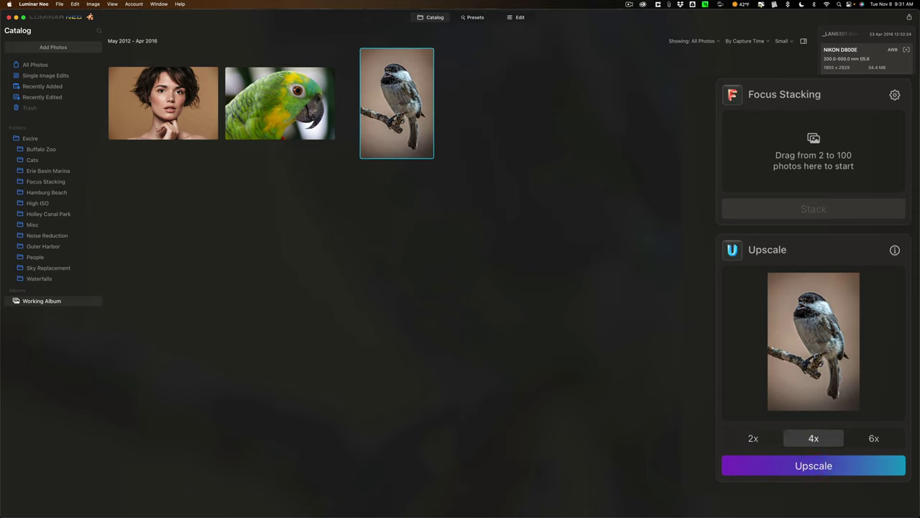
pyautogui.click(811, 468)
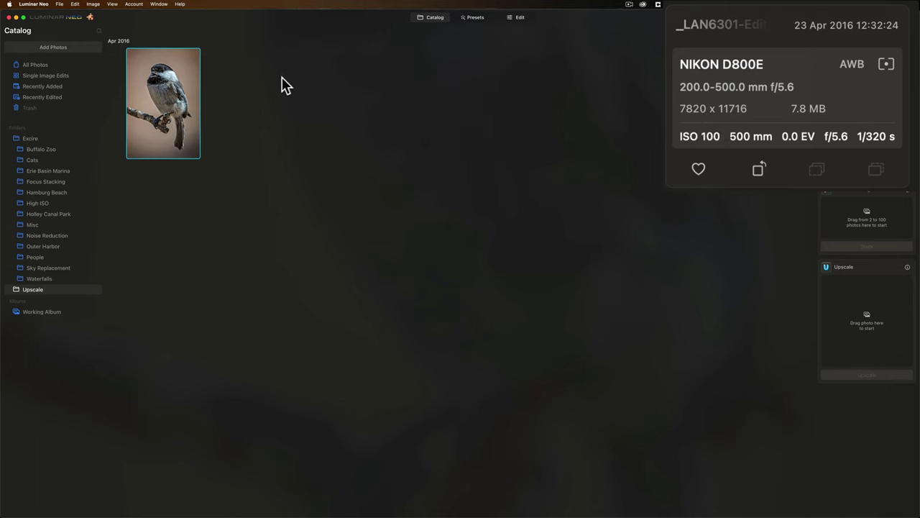
pyautogui.doubleClick(183, 84)
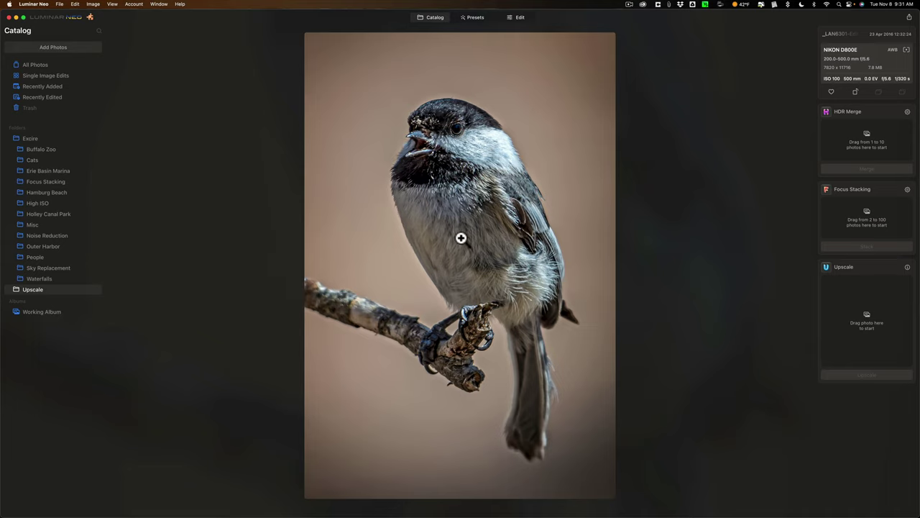
pyautogui.click(424, 22)
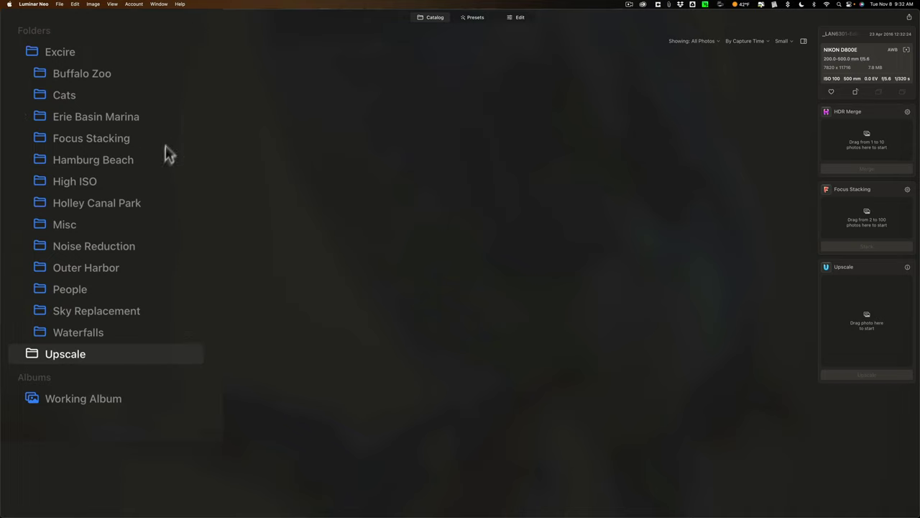
# Step: Show the Working Album and select the original 1955 x 2929 chickadee photo
pyautogui.click(82, 399)
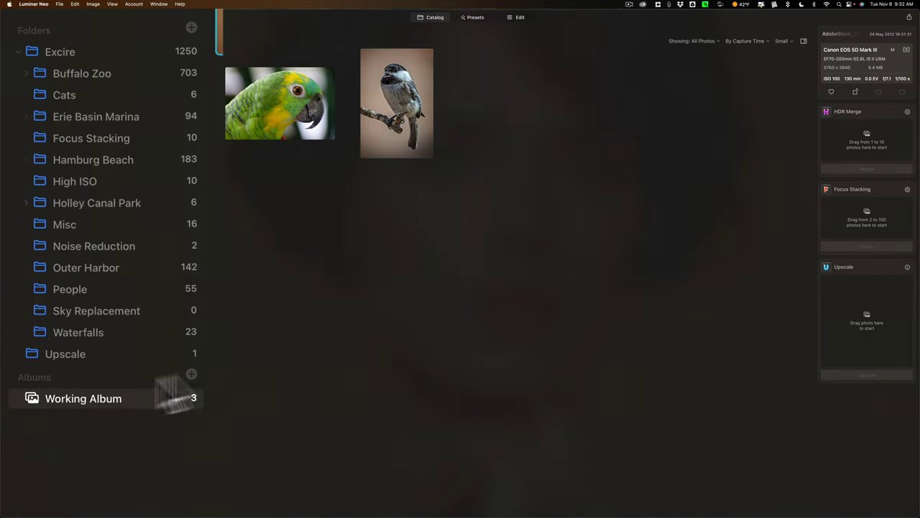
pyautogui.click(416, 107)
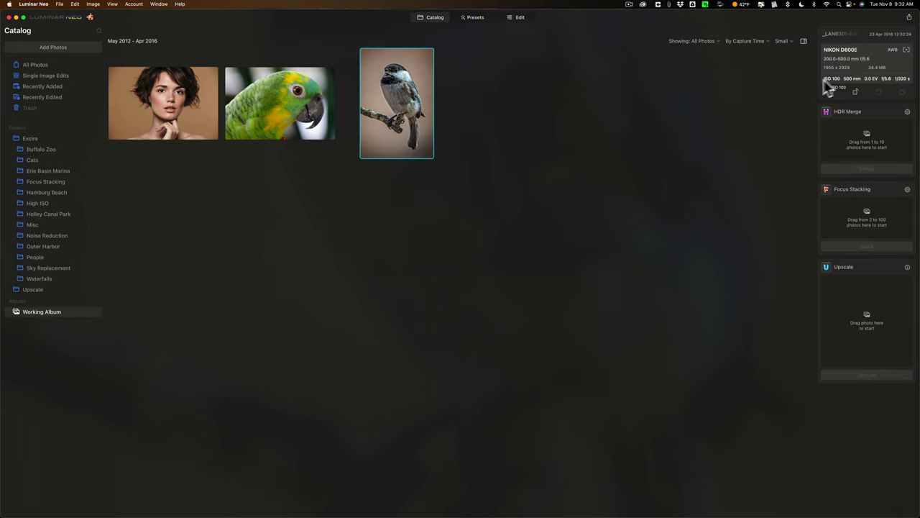
# Step: Open the portrait photo large and switch to the Edit workspace
pyautogui.doubleClick(164, 99)
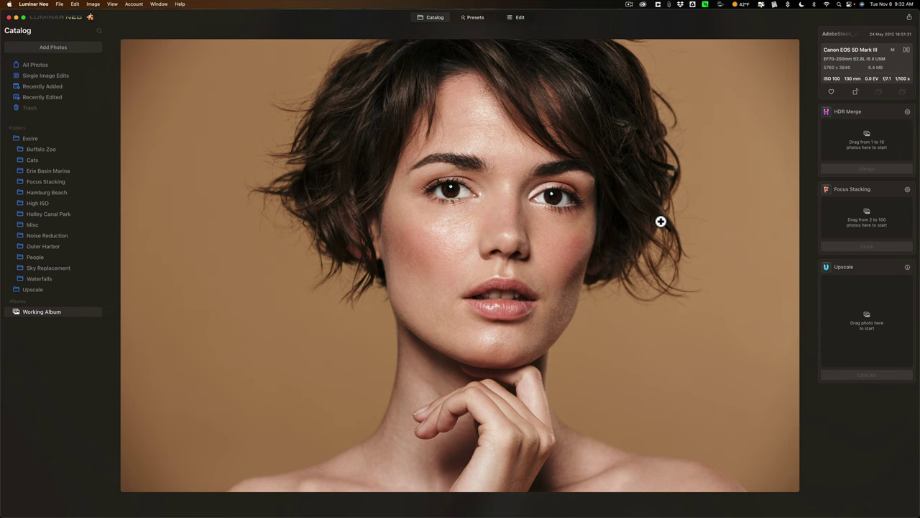
pyautogui.click(520, 17)
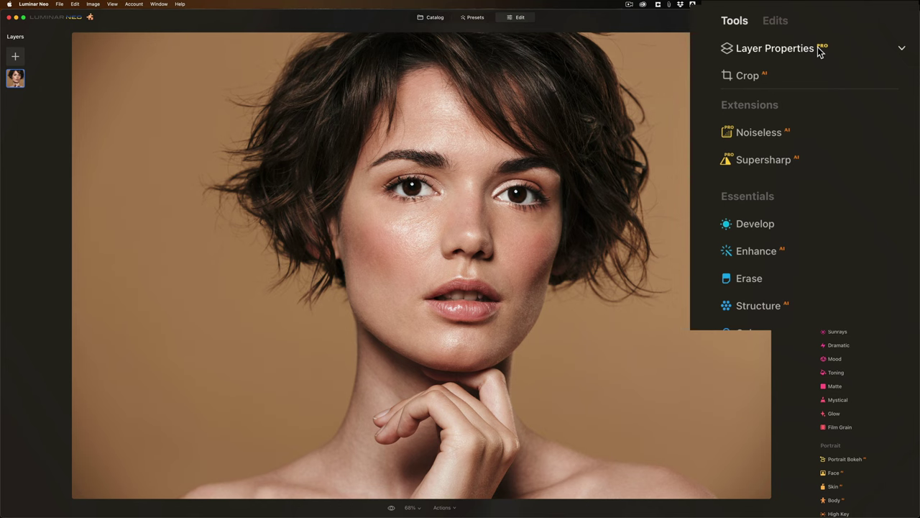
# Step: Choose Background Removal AI from the layer's Masking properties for the portrait
pyautogui.click(818, 48)
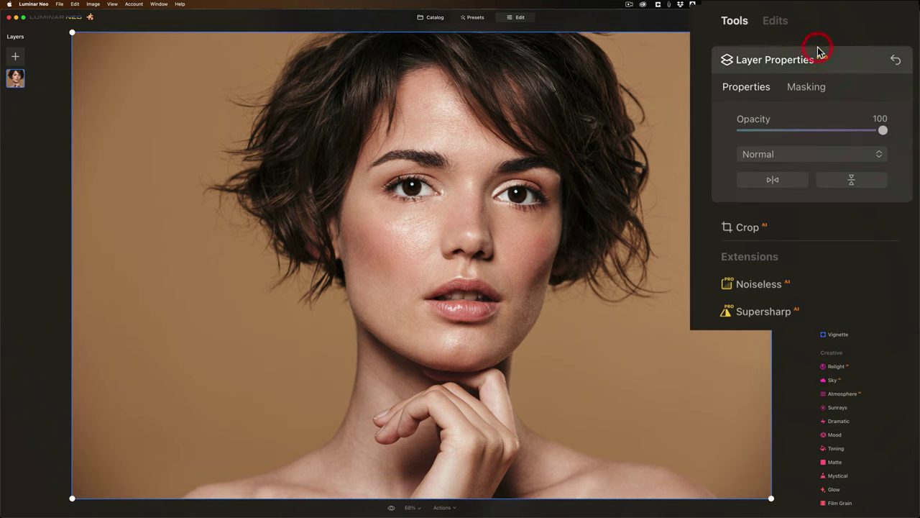
pyautogui.click(803, 87)
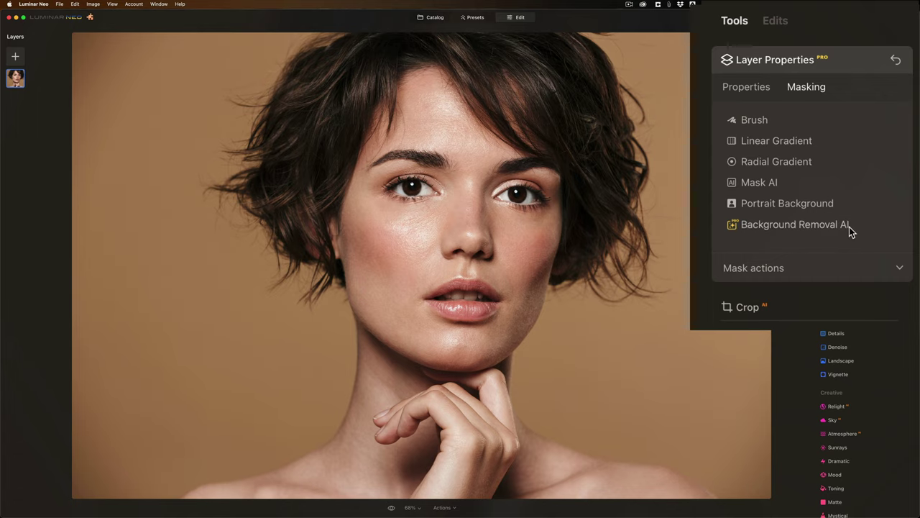
pyautogui.click(791, 225)
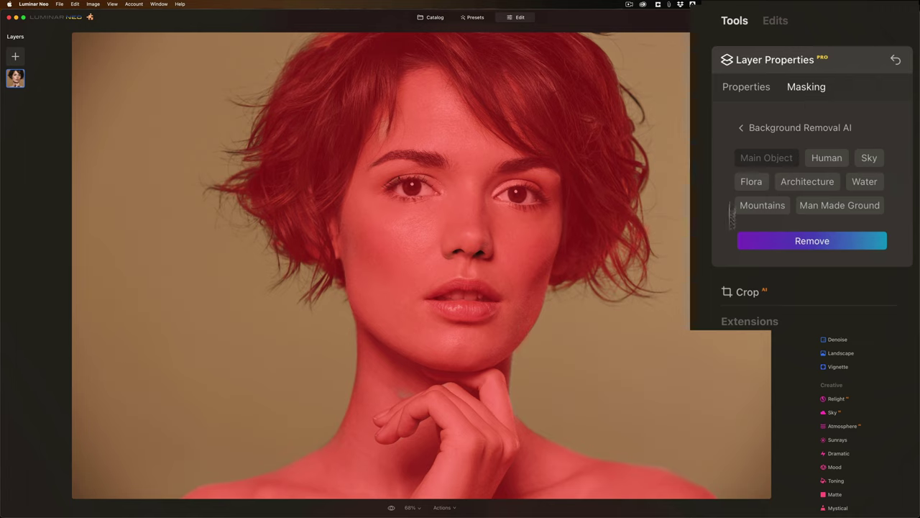
# Step: Run Remove in Background Removal AI to cut the woman out onto transparency
pyautogui.click(807, 242)
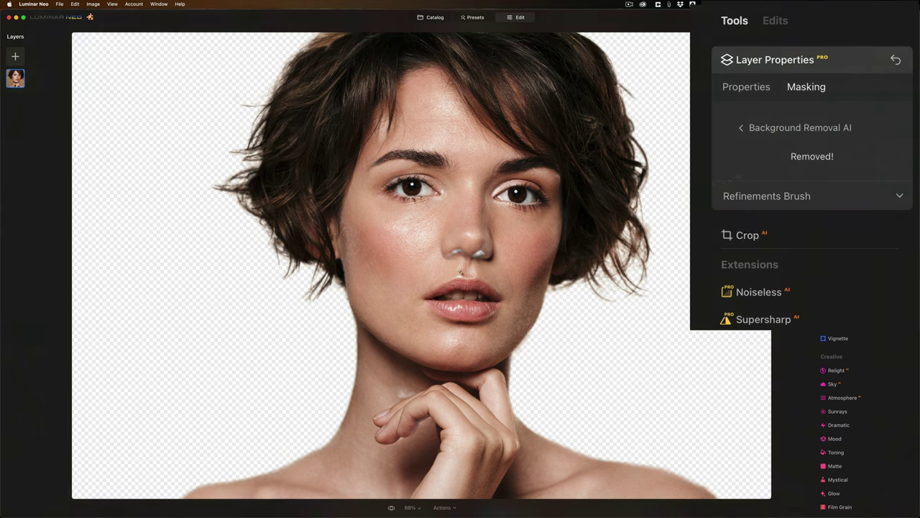
# Step: Set the Refinements Brush to Object mode at a size of about 102
pyautogui.click(779, 196)
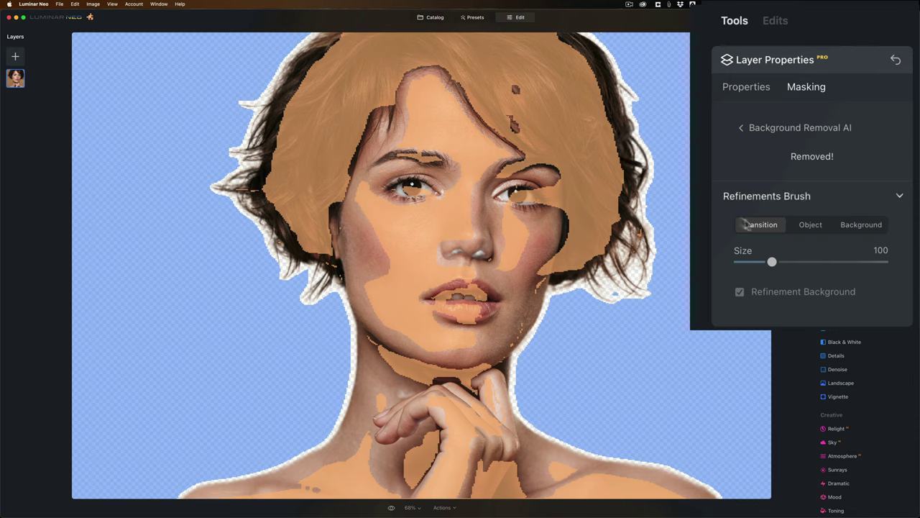
pyautogui.click(816, 226)
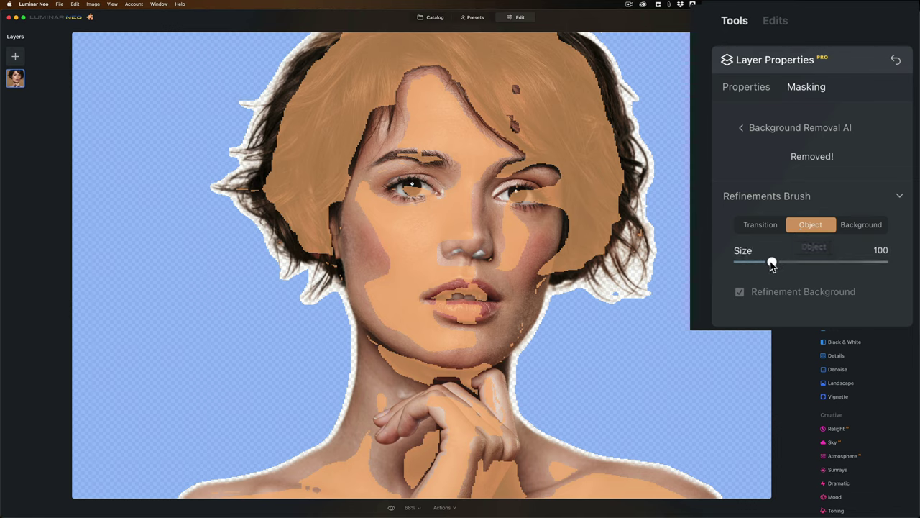
pyautogui.moveTo(772, 262)
pyautogui.mouseDown()
pyautogui.moveTo(793, 262)
pyautogui.moveTo(772, 262)
pyautogui.mouseUp()
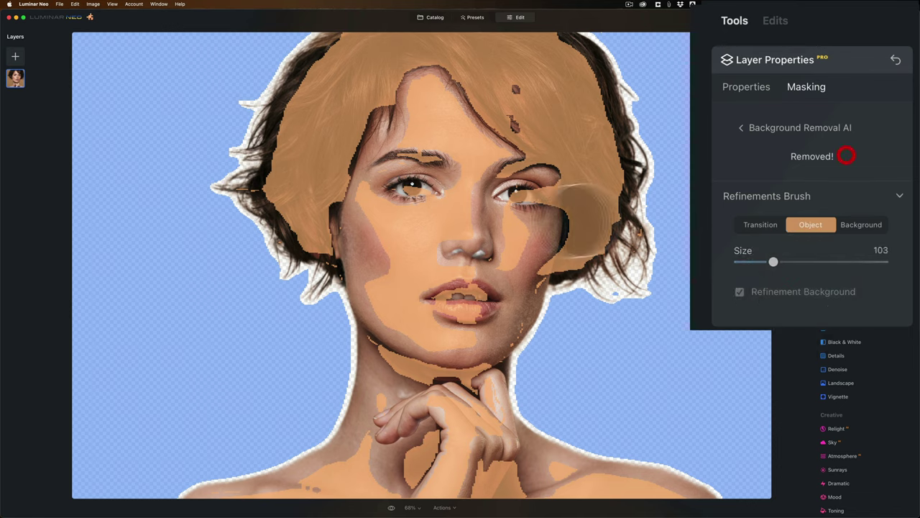
pyautogui.press('[')
pyautogui.press('[')
pyautogui.press('[')
pyautogui.press('[')
pyautogui.press('[')
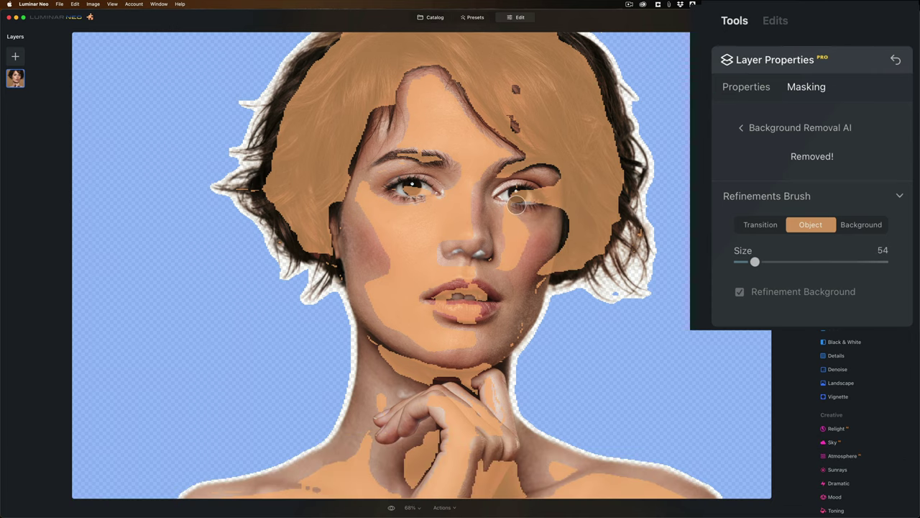
pyautogui.press(']')
pyautogui.press(']')
pyautogui.press(']')
pyautogui.press(']')
pyautogui.press(']')
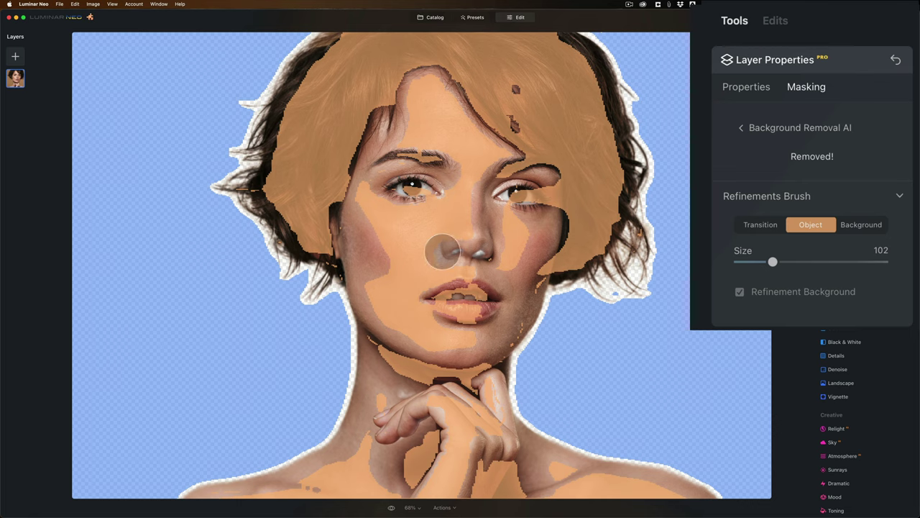
# Step: Paint the nose, eyes, forehead, chin and fingers back into the subject
pyautogui.moveTo(441, 251)
pyautogui.mouseDown()
pyautogui.moveTo(490, 248)
pyautogui.moveTo(456, 256)
pyautogui.moveTo(468, 254)
pyautogui.moveTo(440, 247)
pyautogui.moveTo(468, 232)
pyautogui.mouseUp()
pyautogui.moveTo(424, 149); pyautogui.dragTo(394, 134)
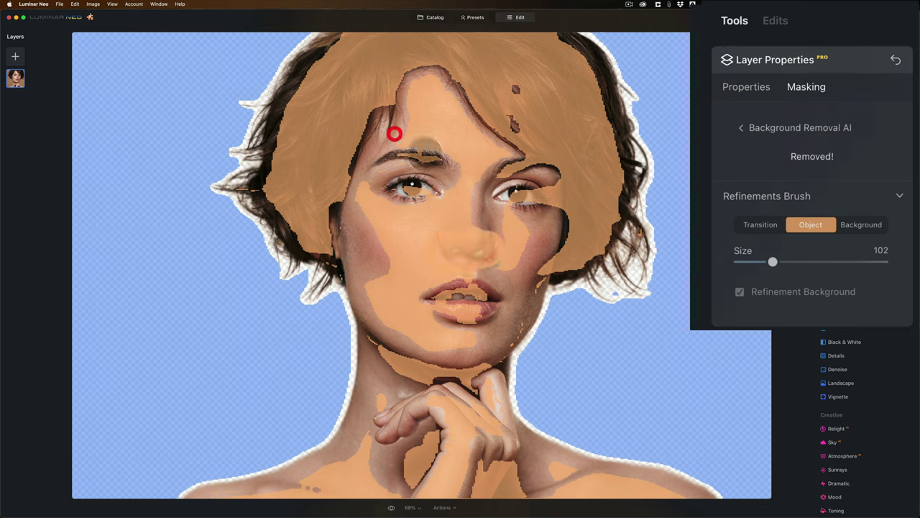
pyautogui.click(400, 195)
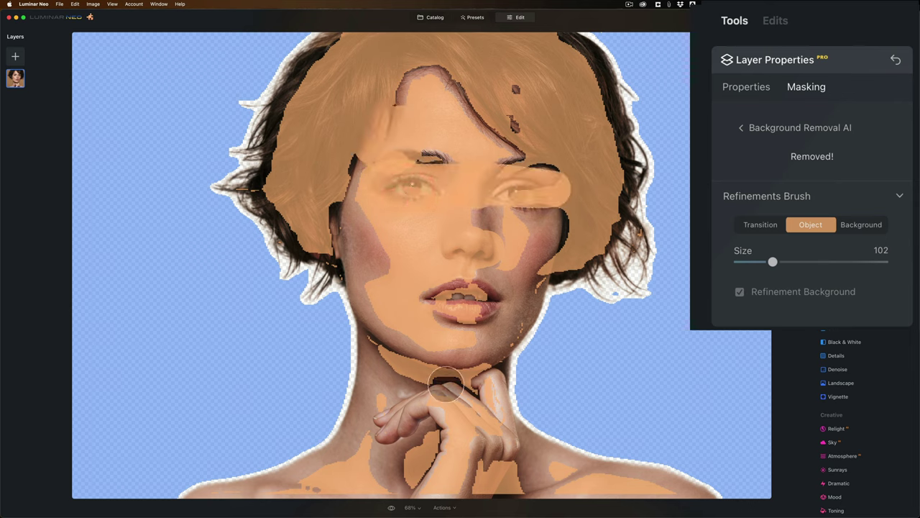
pyautogui.moveTo(444, 383)
pyautogui.mouseDown()
pyautogui.moveTo(401, 432)
pyautogui.moveTo(380, 430)
pyautogui.moveTo(437, 414)
pyautogui.mouseUp()
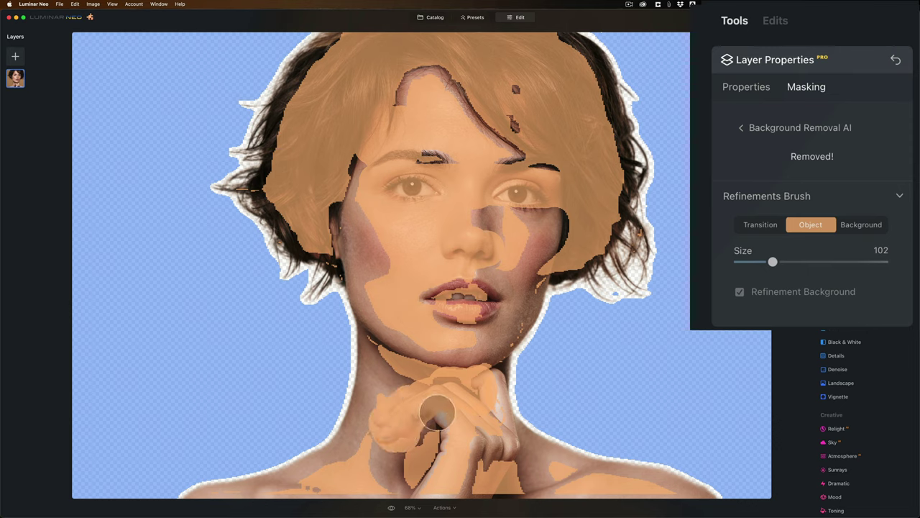
pyautogui.click(384, 421)
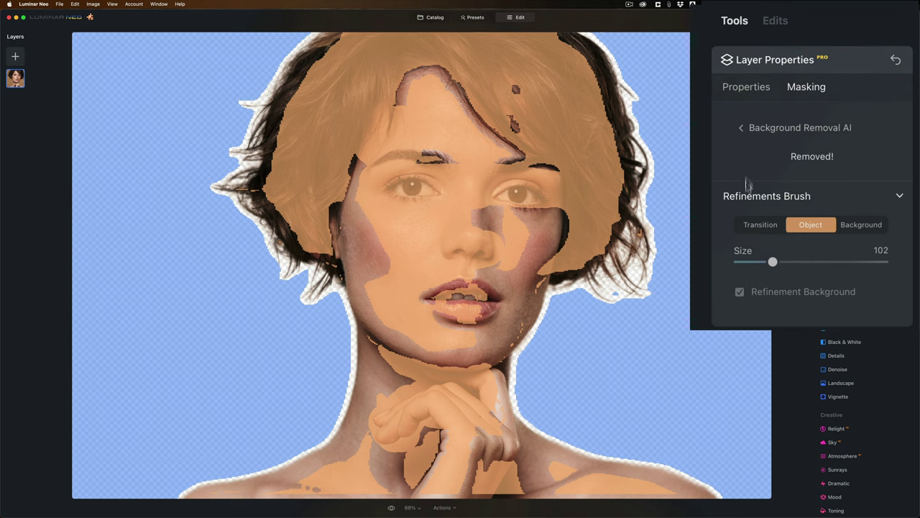
# Step: Leave the Background Removal refinements and pick Brush from the Masking list
pyautogui.click(741, 130)
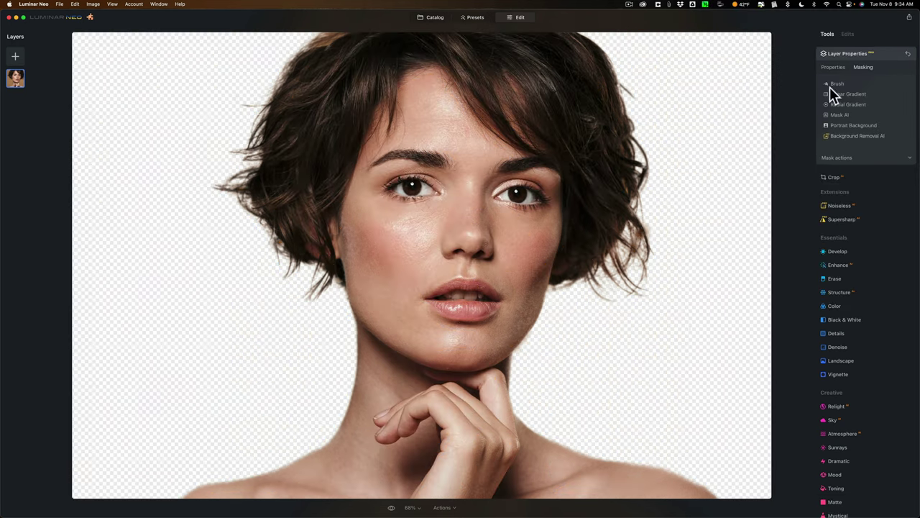
pyautogui.click(834, 84)
# Step: Open the parrot photo _DSC4794.tif (3799 x 2510) large from the Catalog
pyautogui.click(434, 18)
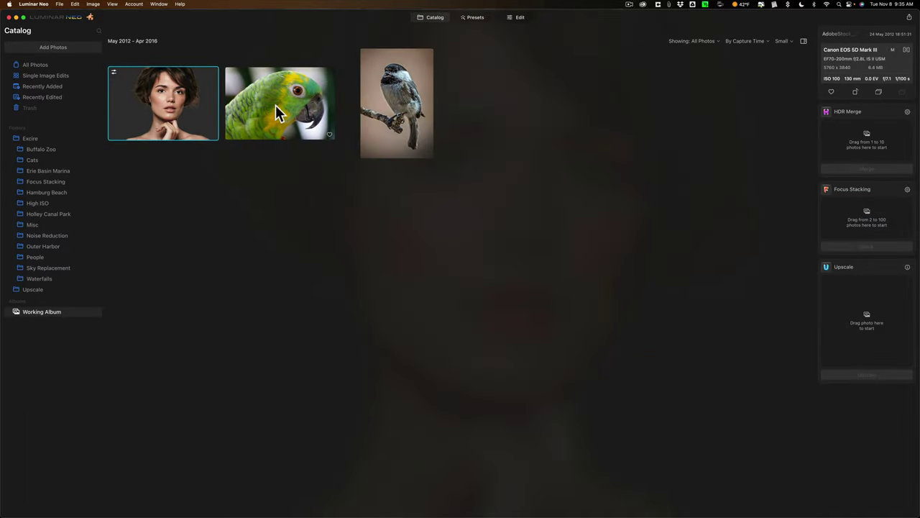
pyautogui.doubleClick(276, 106)
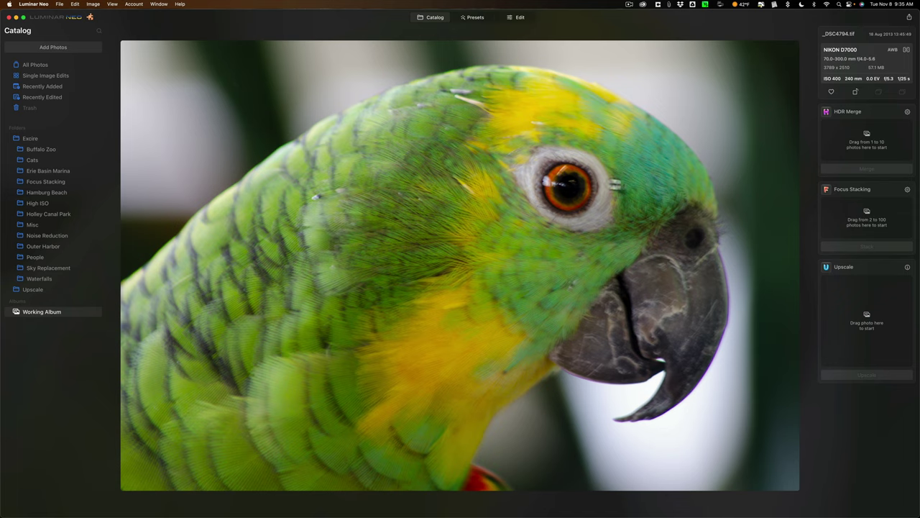
# Step: Move the parrot photo into Edit and switch Supersharp AI from Universal to Defocus mode
pyautogui.click(519, 18)
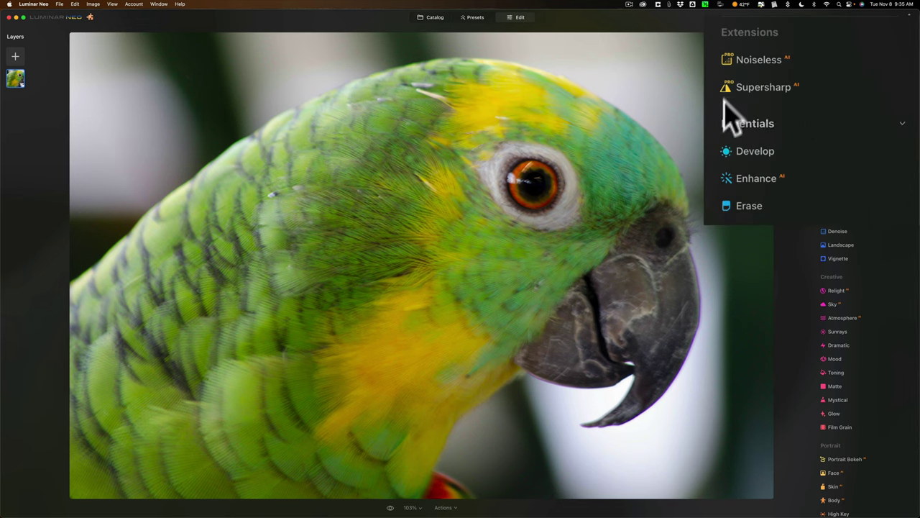
pyautogui.click(753, 91)
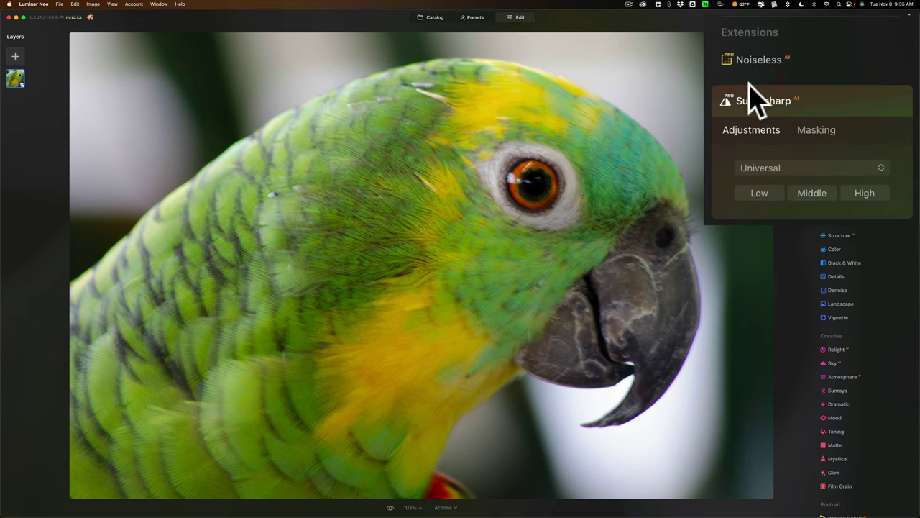
pyautogui.click(779, 168)
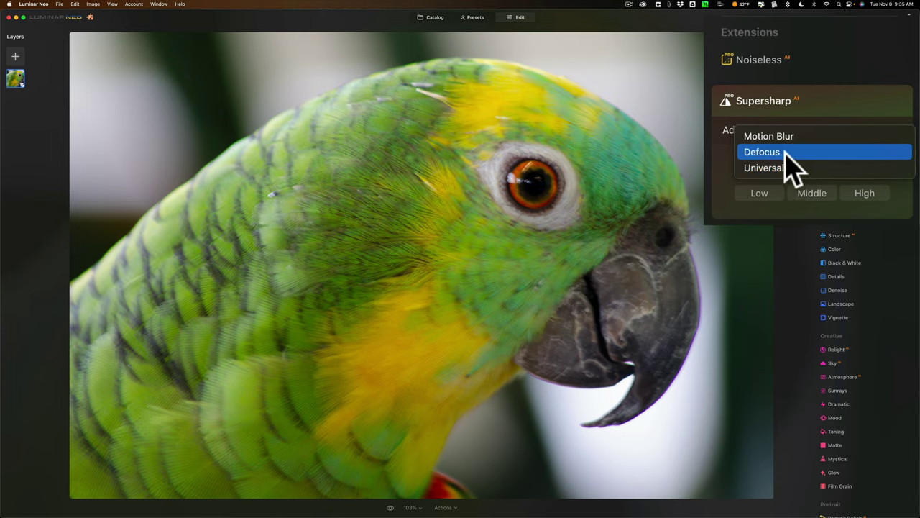
pyautogui.click(787, 154)
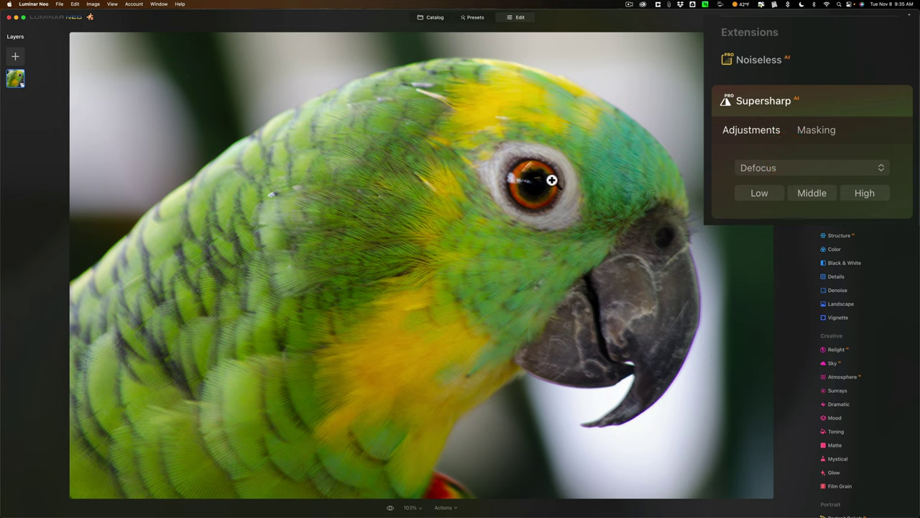
# Step: Apply Supersharp AI Defocus sharpening to the parrot at High strength
pyautogui.click(865, 193)
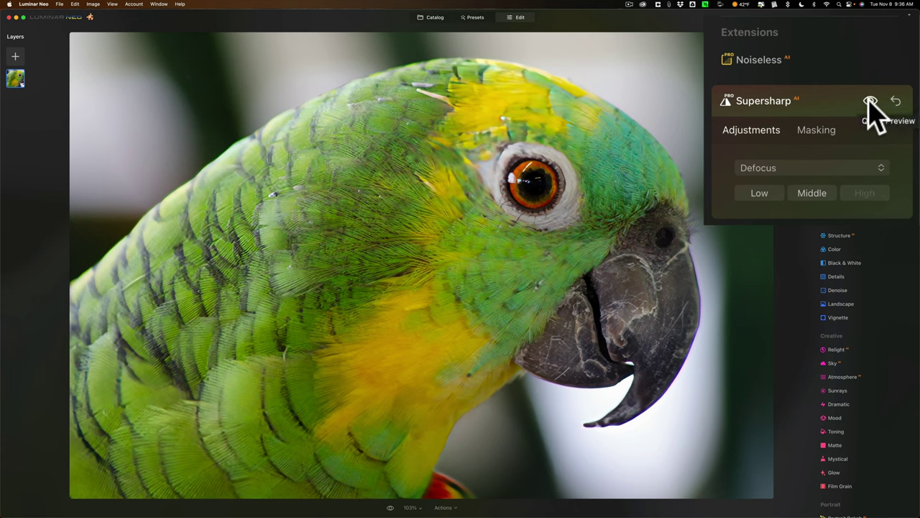
# Step: Compare the parrot with and without sharpening, then try Middle strength and compare again
pyautogui.click(869, 101)
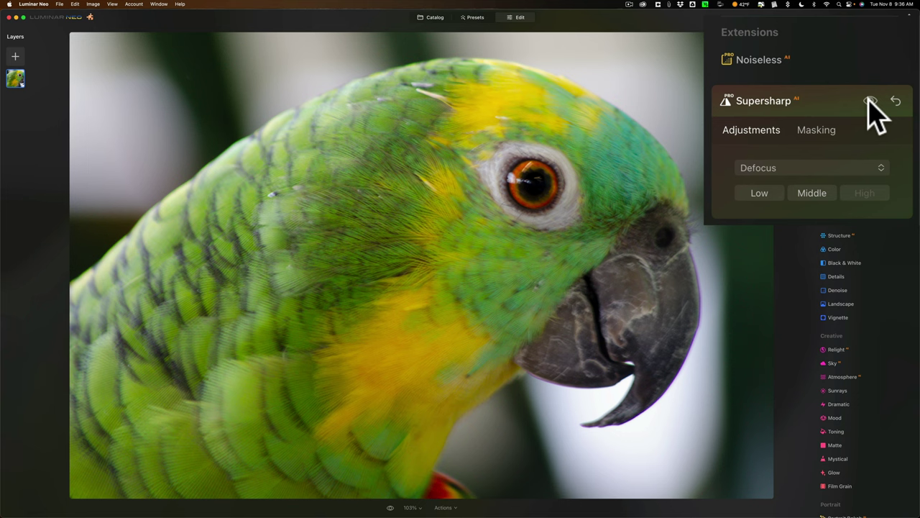
pyautogui.click(870, 101)
pyautogui.click(870, 101)
pyautogui.click(869, 101)
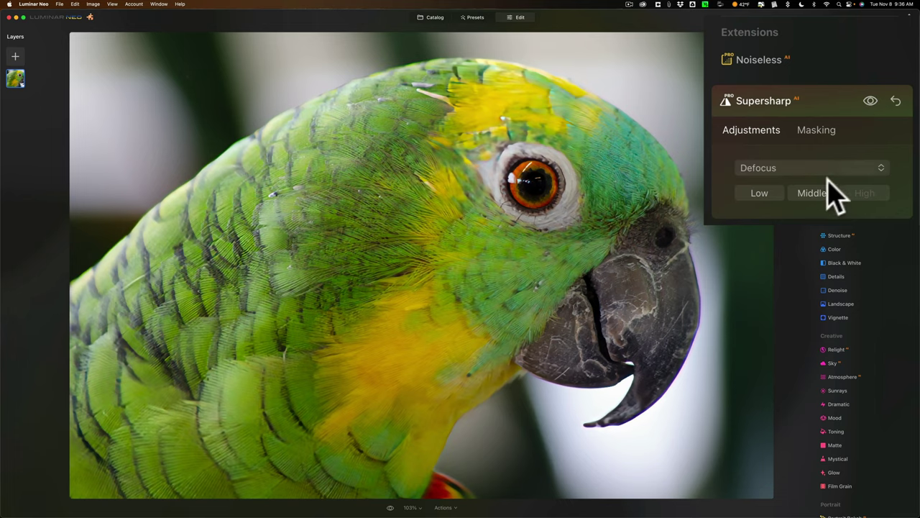
pyautogui.click(812, 194)
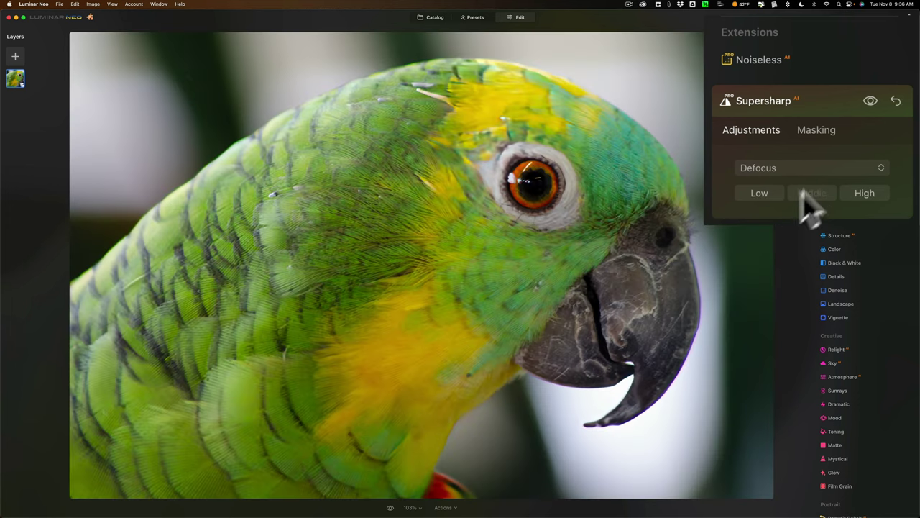
pyautogui.click(870, 101)
pyautogui.click(870, 100)
# Step: Return Supersharp AI to High strength and compare the sharpened parrot once more
pyautogui.click(864, 192)
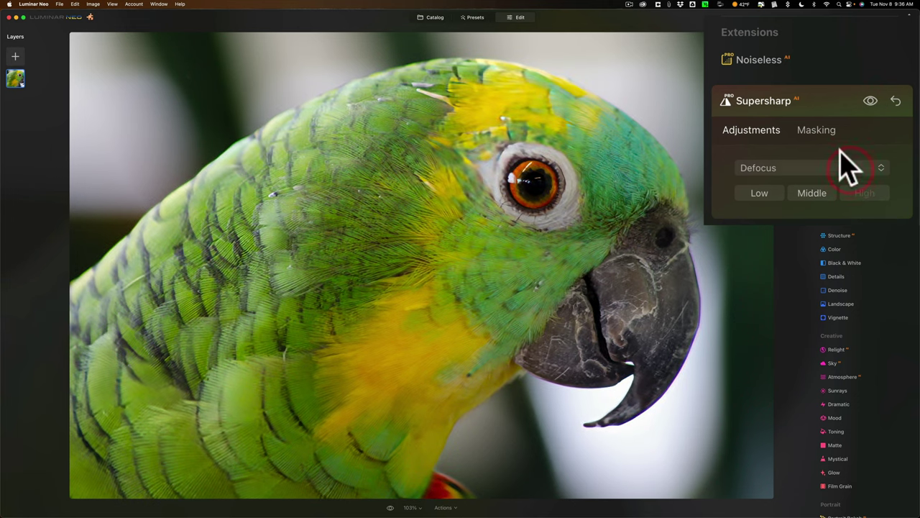
pyautogui.click(871, 101)
pyautogui.click(871, 100)
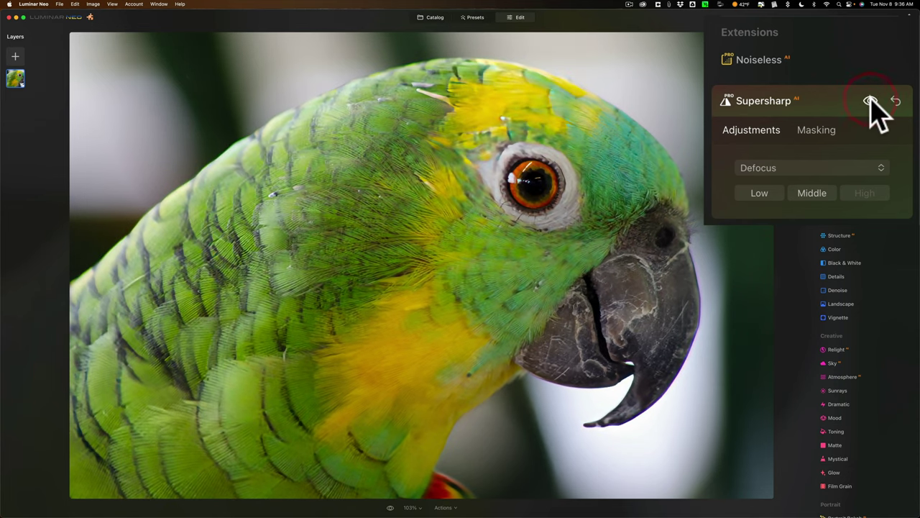